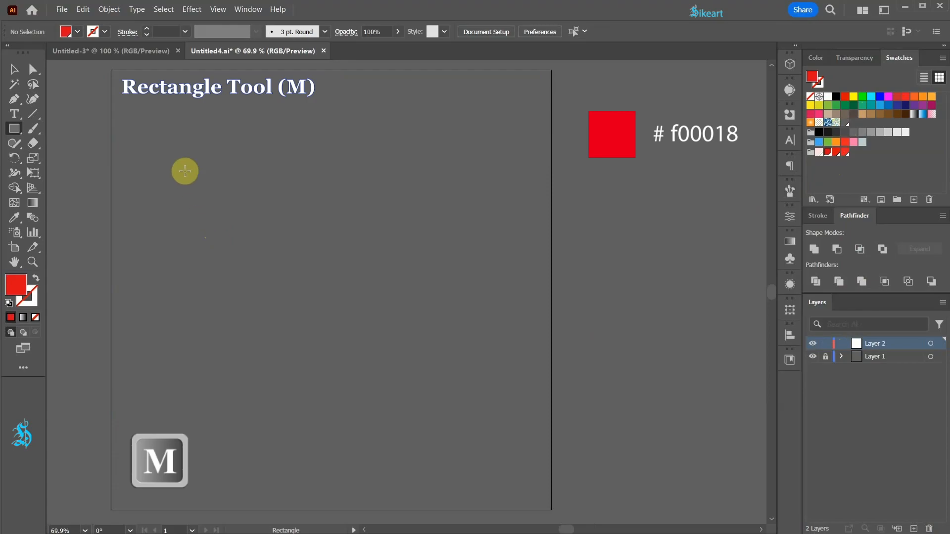
- Draw a red square on the artboard and scale it non-uniformly to 100% horizontal and 60% vertical
left_click_drag(167, 160, 447, 451)
key("s")
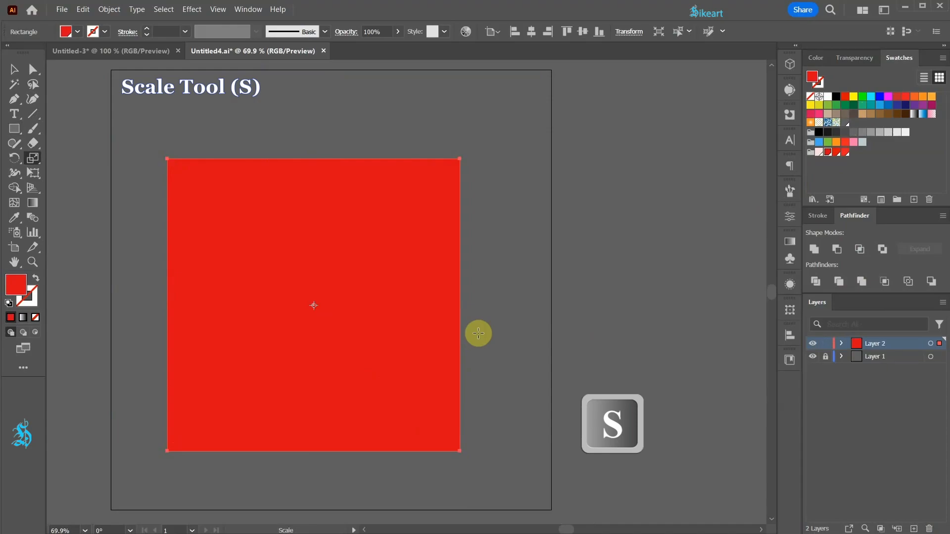
key("Return")
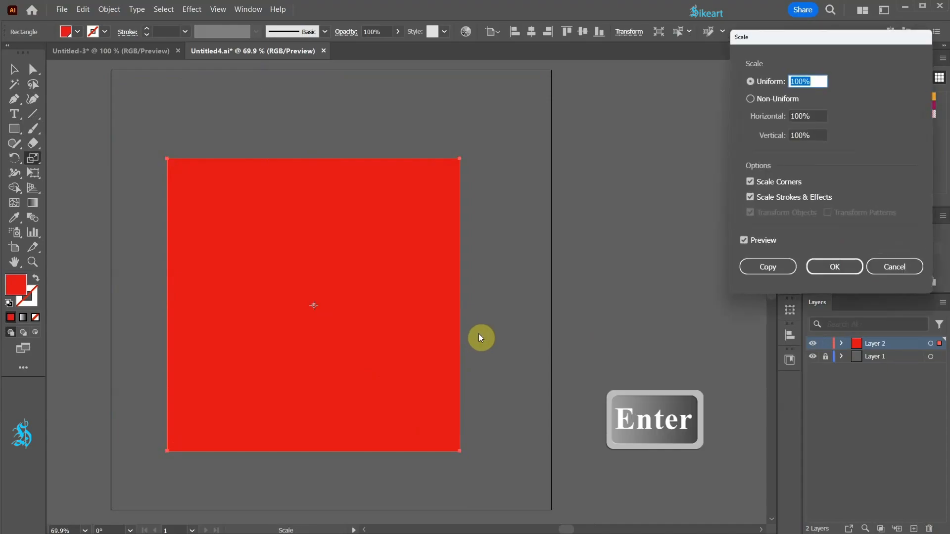
left_click(750, 99)
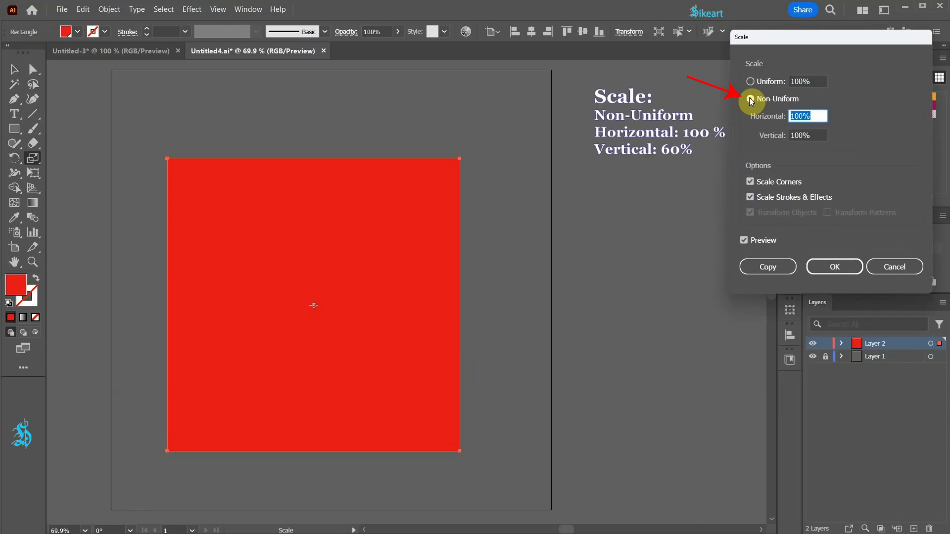
double_click(797, 135)
type("60")
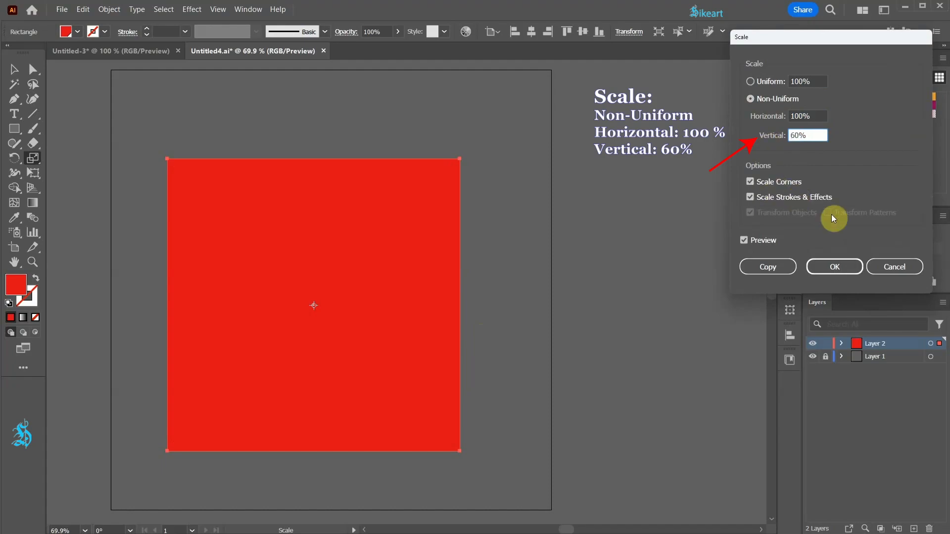
left_click(835, 268)
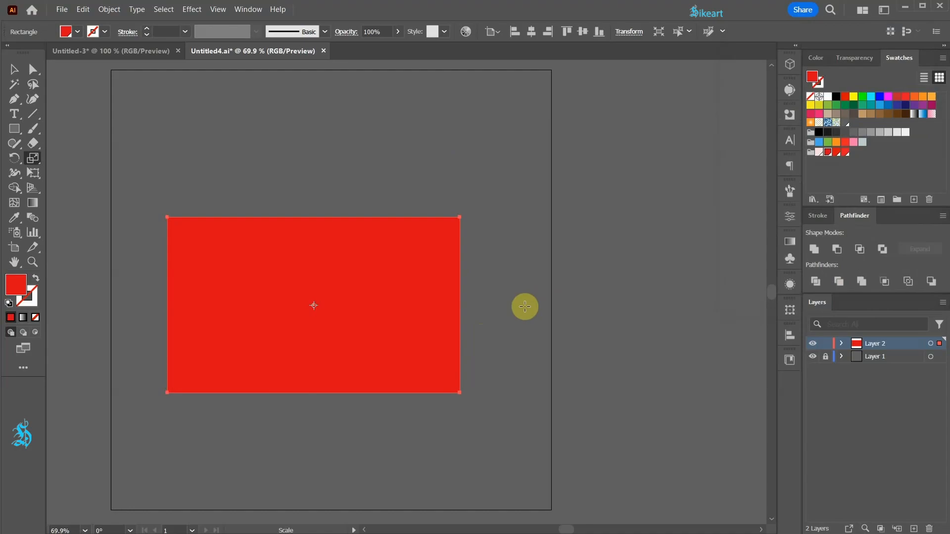
- Paste a copy of the red rectangle in front and rotate the copy 90° to form a cross
key("ctrl+c")
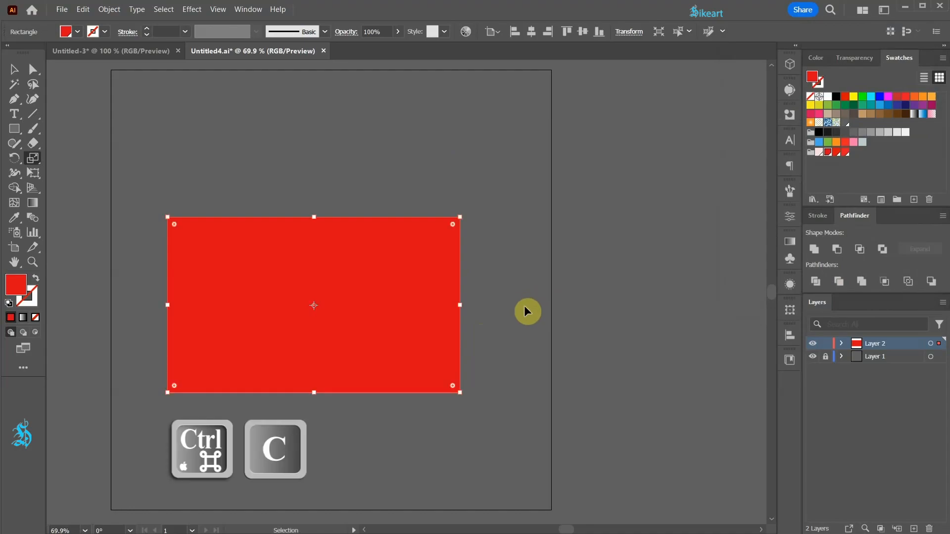
key("ctrl+f")
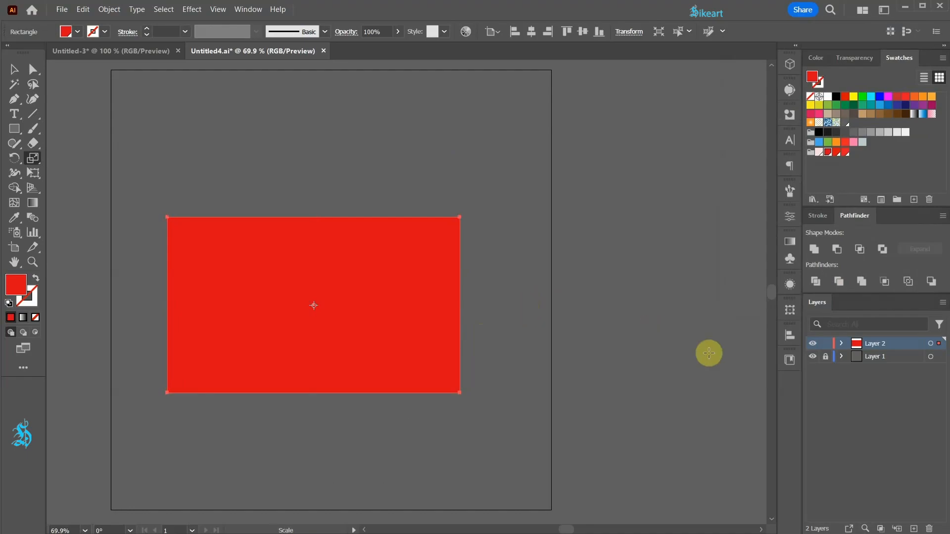
left_click(841, 344)
key("v")
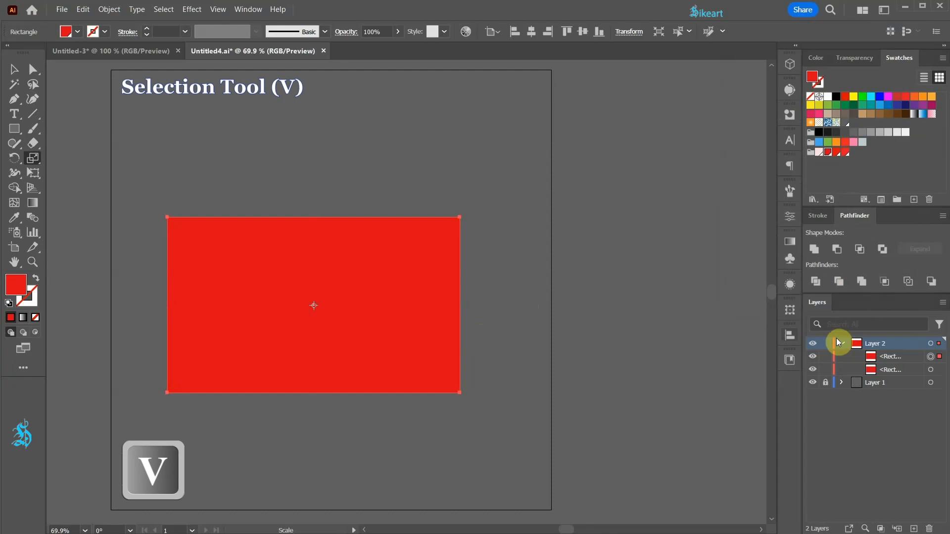
key("v")
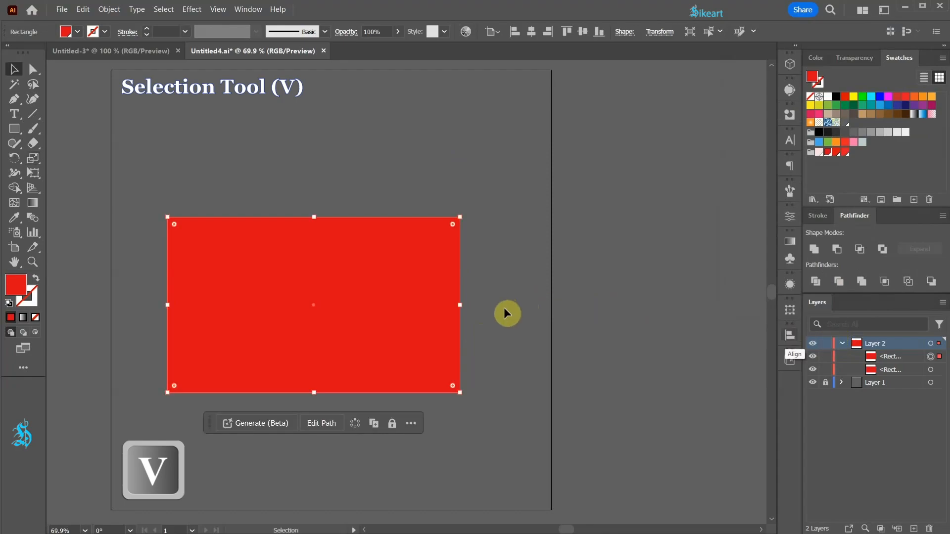
left_click_drag(461, 394, 435, 165)
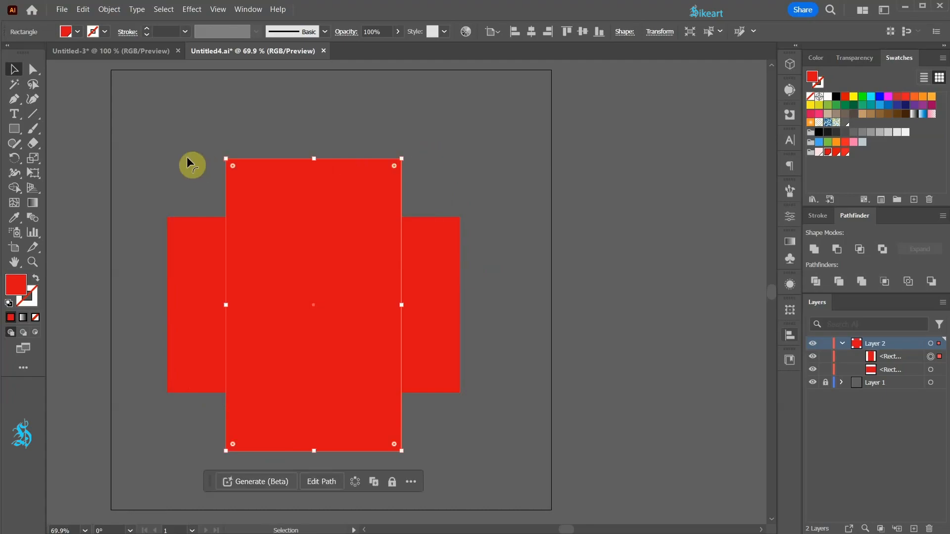
- Align both rectangles to the selection's left and bottom edges and unite them into one shape
left_click(444, 372, "shift")
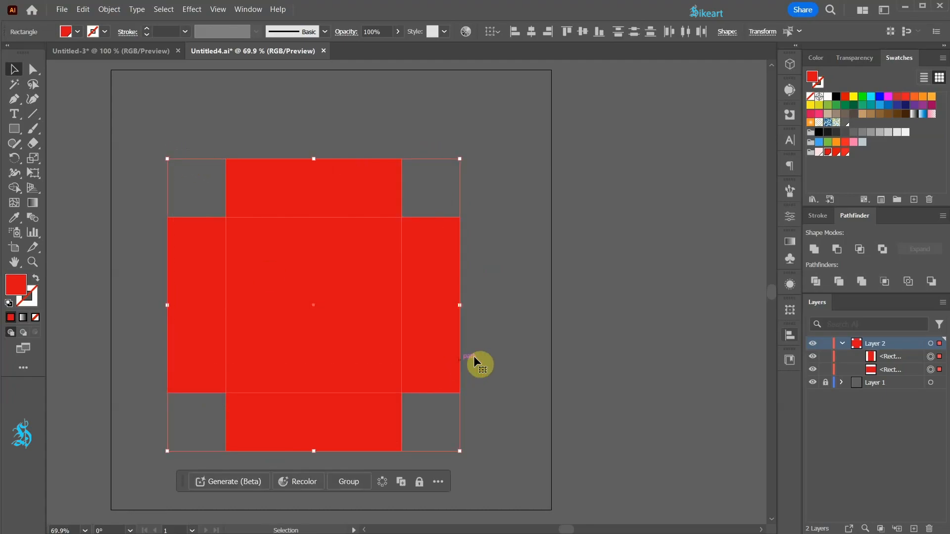
left_click(790, 334)
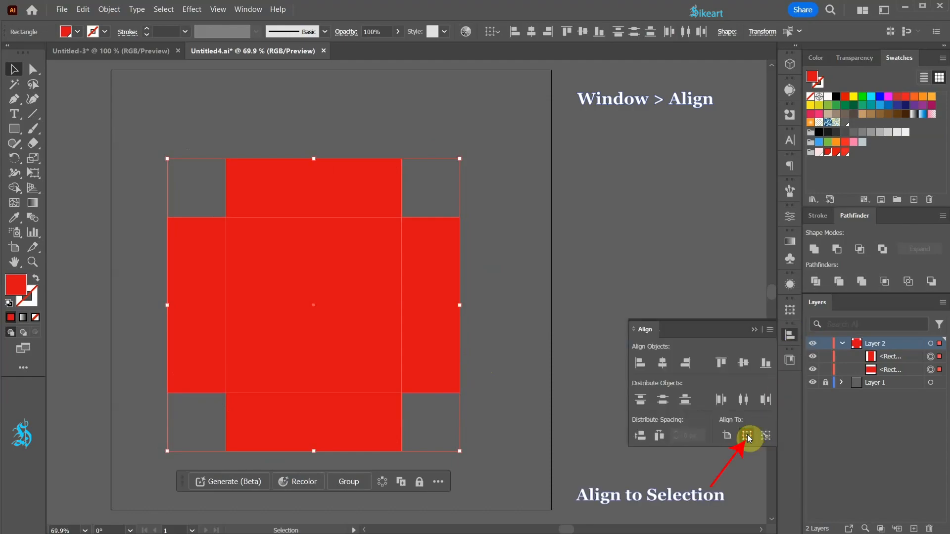
left_click(639, 364)
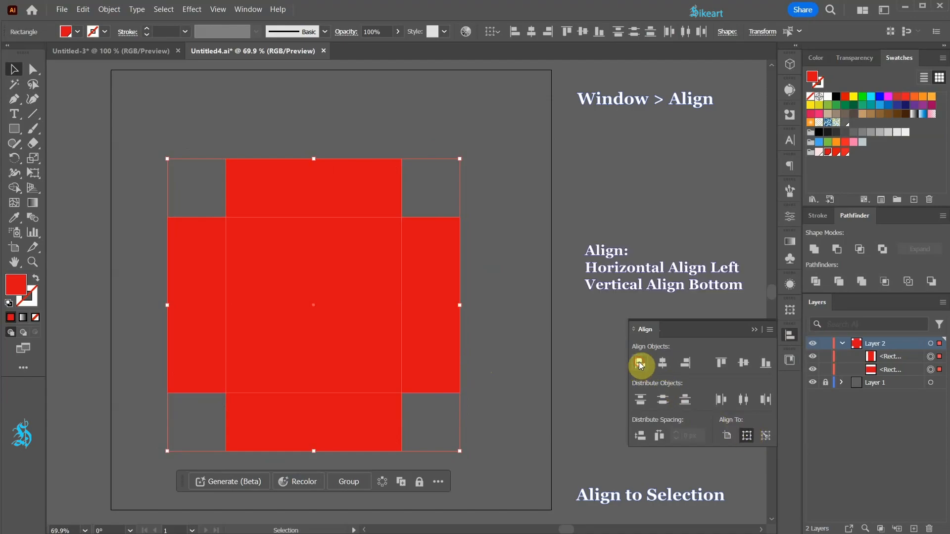
left_click(766, 363)
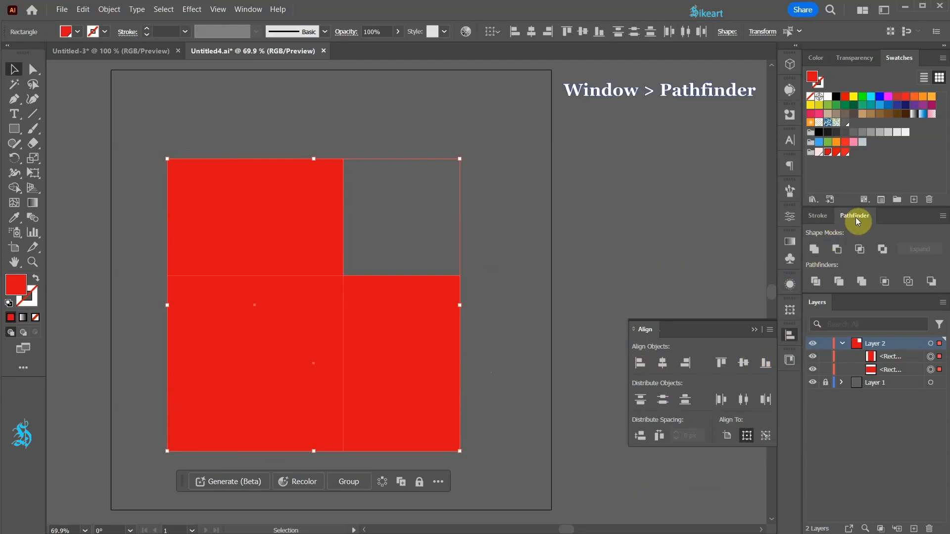
left_click(814, 249)
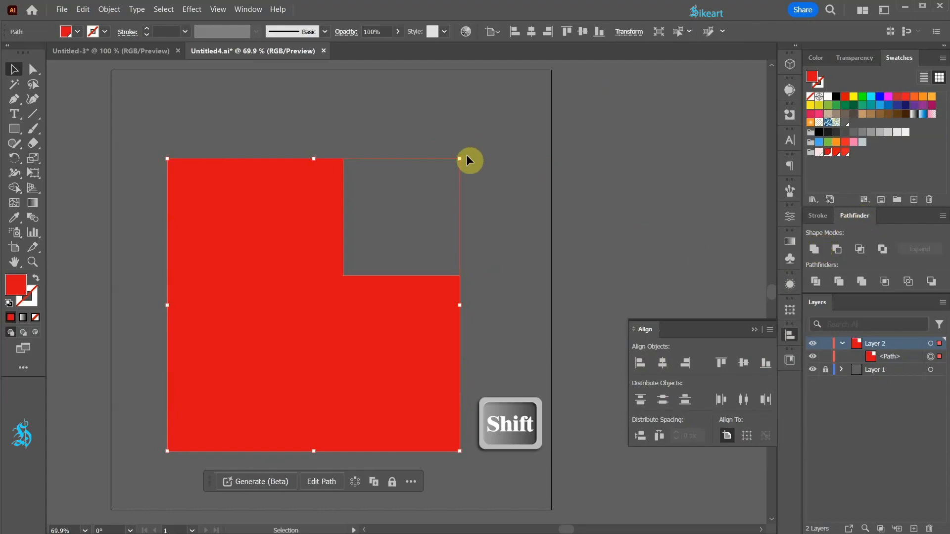
- Rotate the united shape 45° and fully round its two upper and two side corners to form a heart
left_click_drag(461, 153, 351, 115)
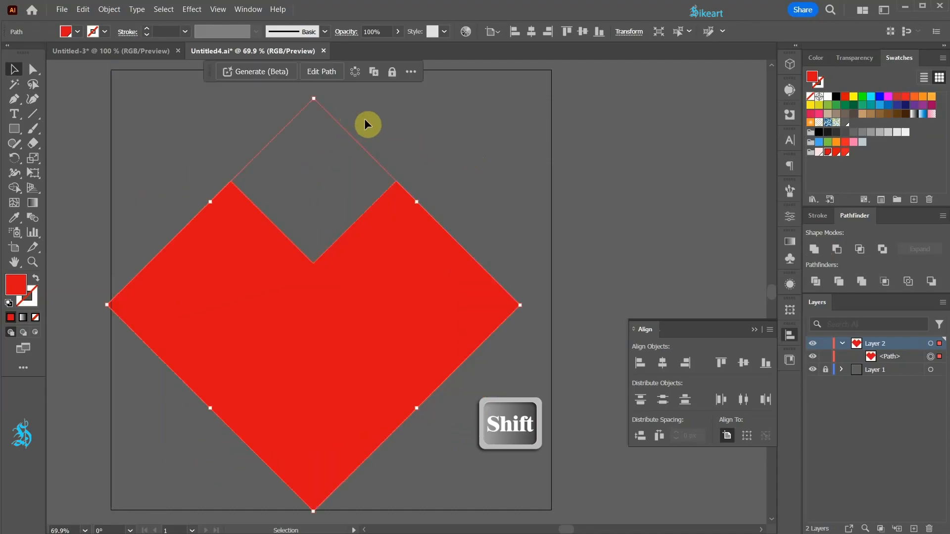
key("a")
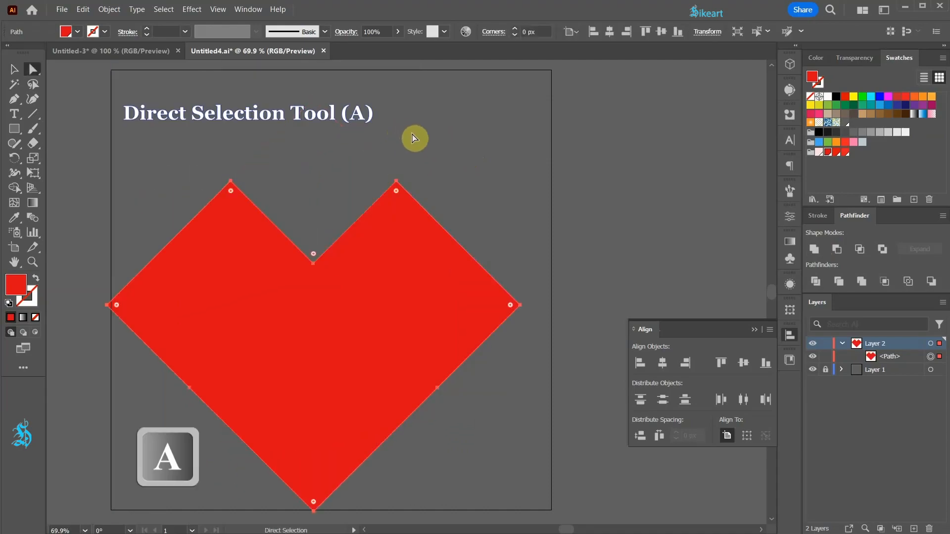
left_click(188, 226)
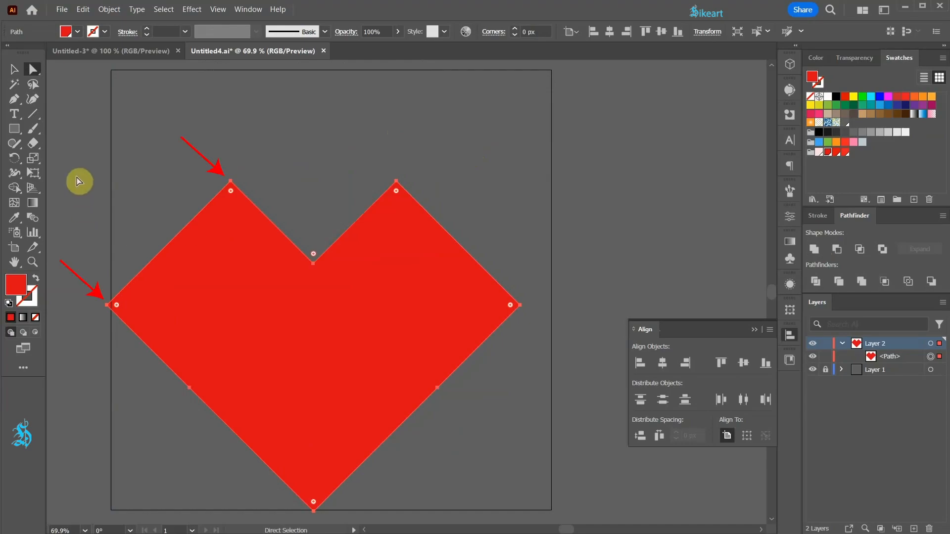
left_click_drag(84, 211, 262, 326)
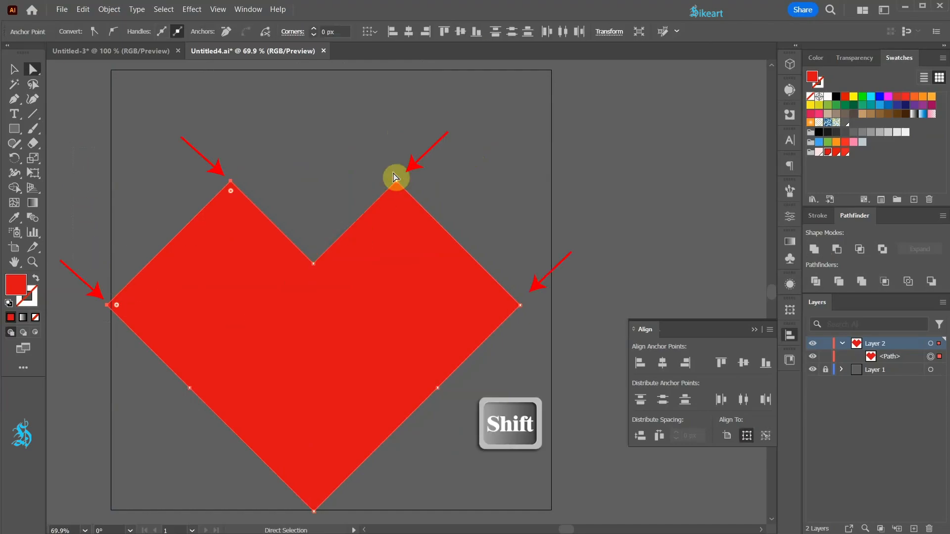
left_click_drag(389, 144, 578, 329)
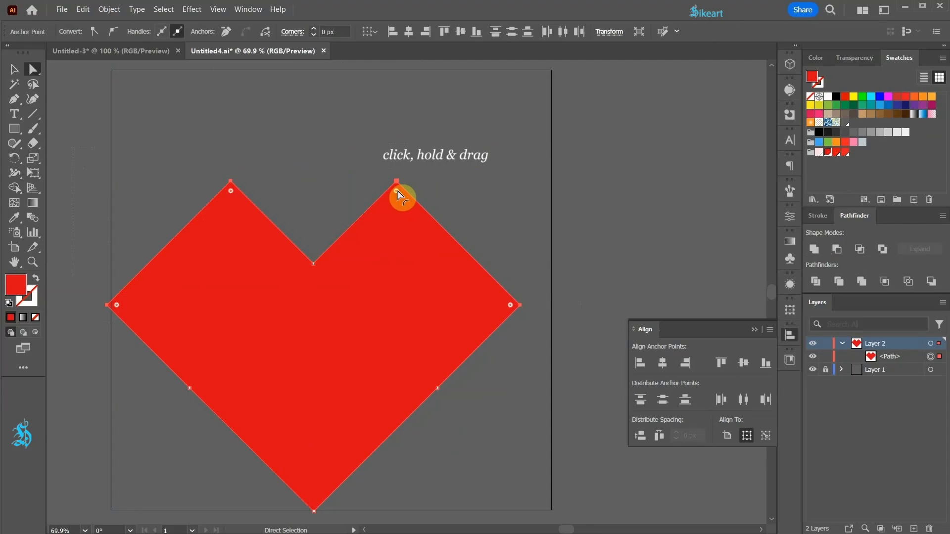
left_click_drag(399, 194, 330, 299)
- Give the heart a stroke in the same red as its fill and set the stroke weight to 91 pt
key("v")
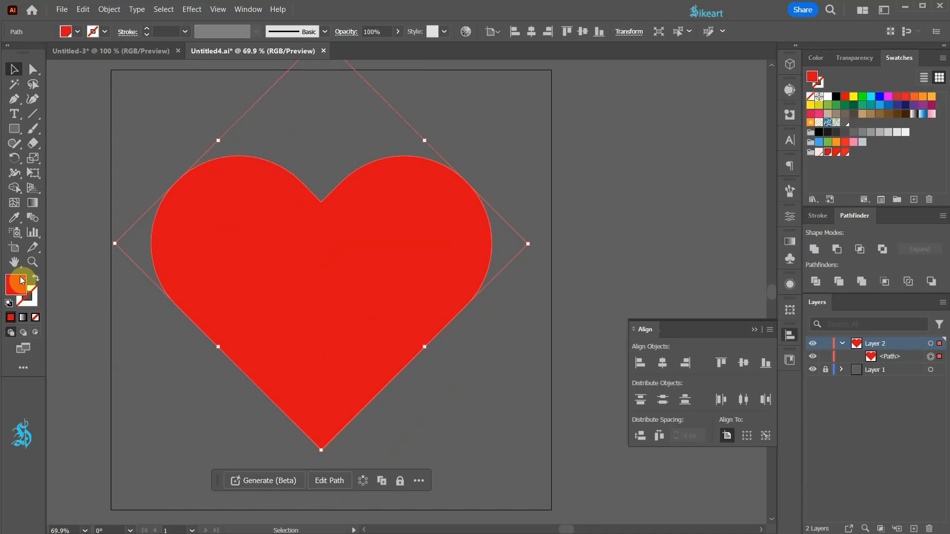
left_click_drag(20, 280, 35, 303)
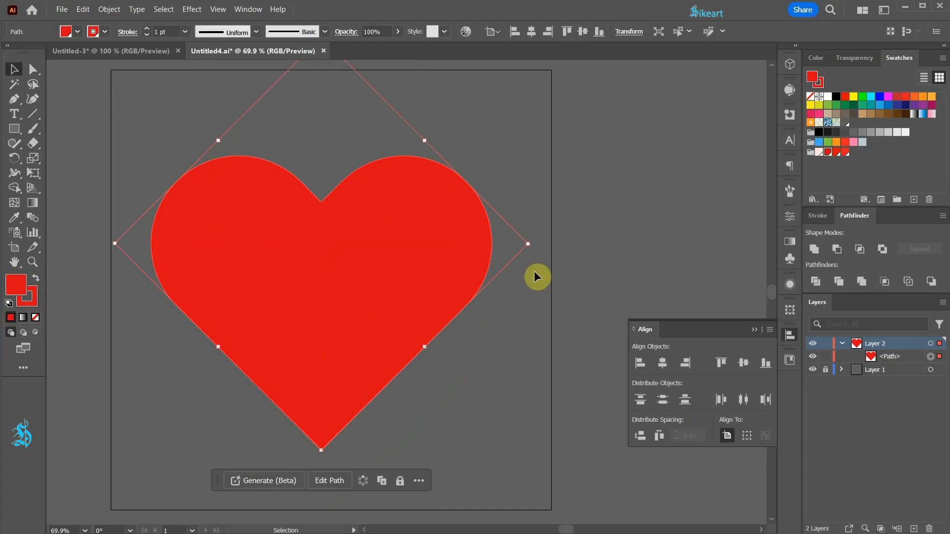
left_click(818, 216)
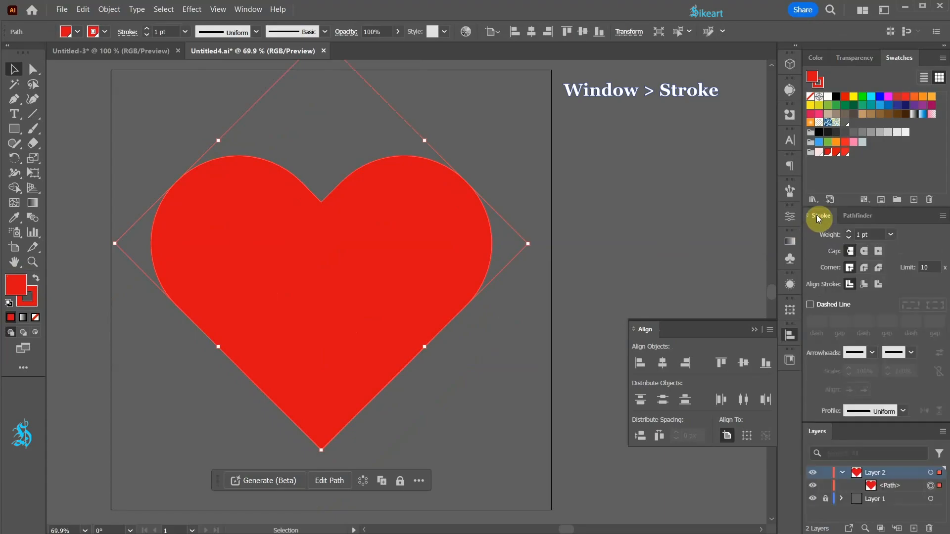
left_click(850, 231)
left_click(849, 231)
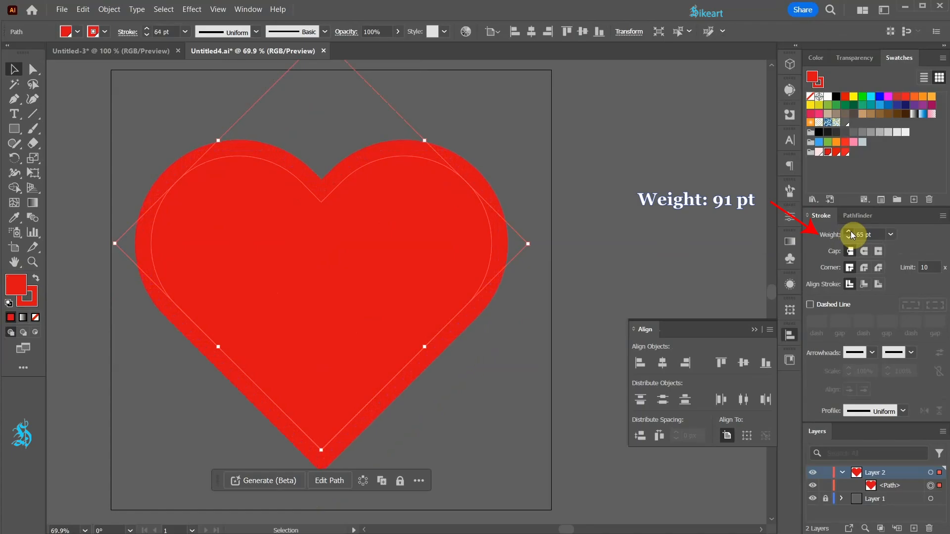
left_click(849, 231)
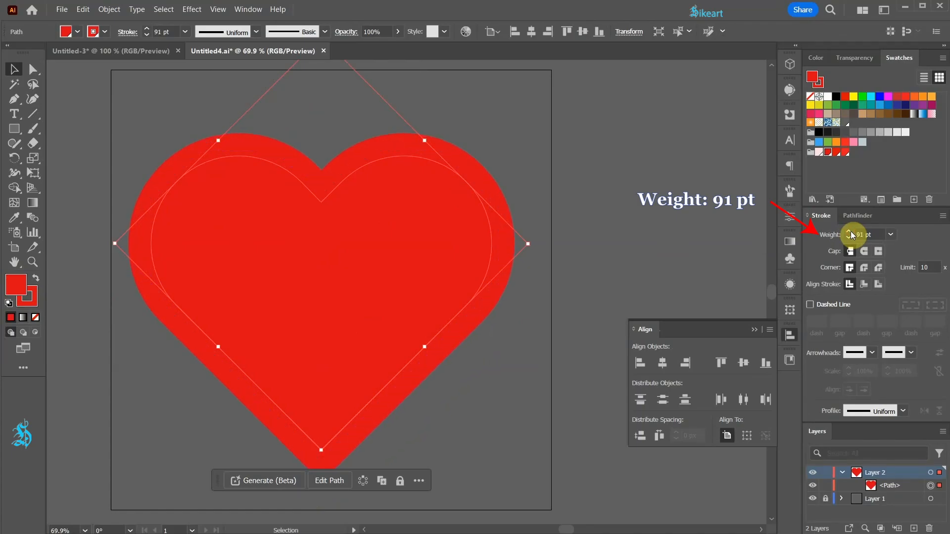
- Make the heart's stroke a dashed line with round caps, a 0 pt dash and a 72 pt gap
left_click(809, 304)
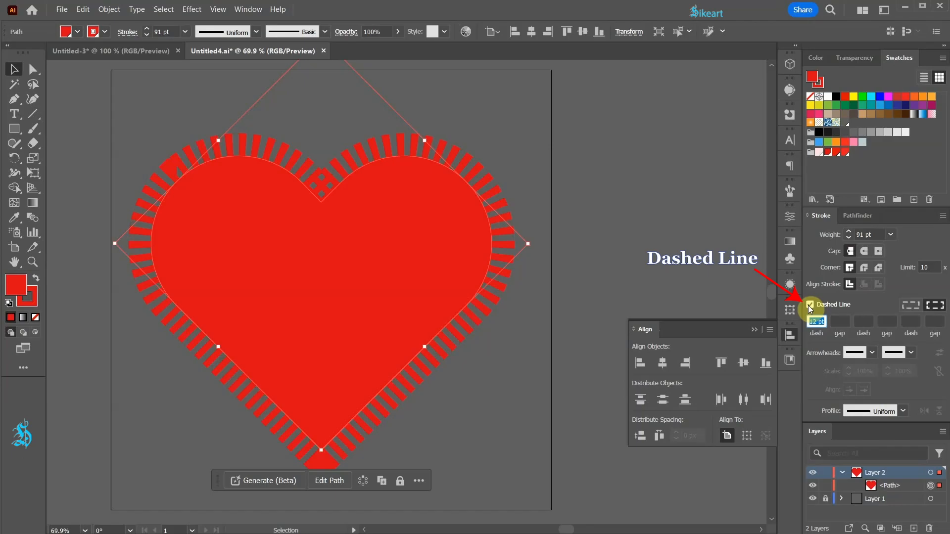
left_click(865, 251)
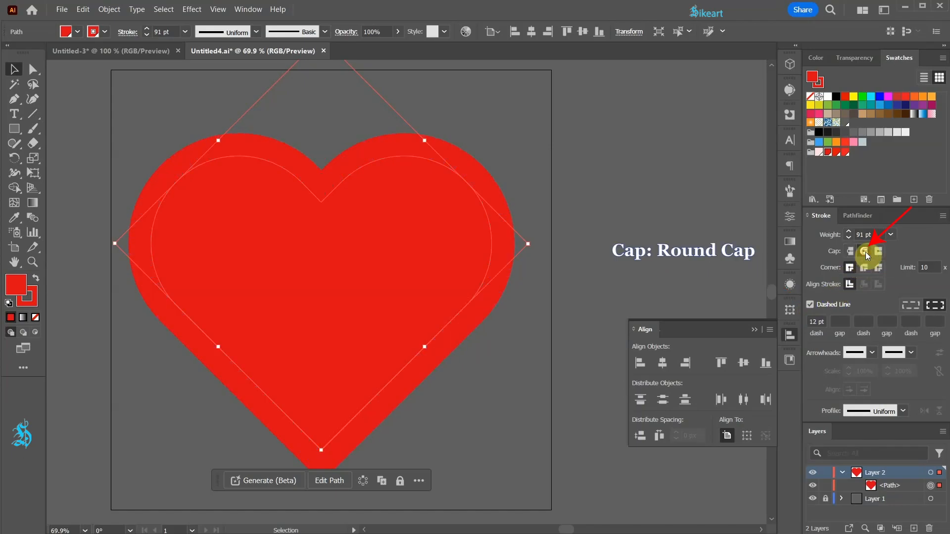
left_click(816, 321)
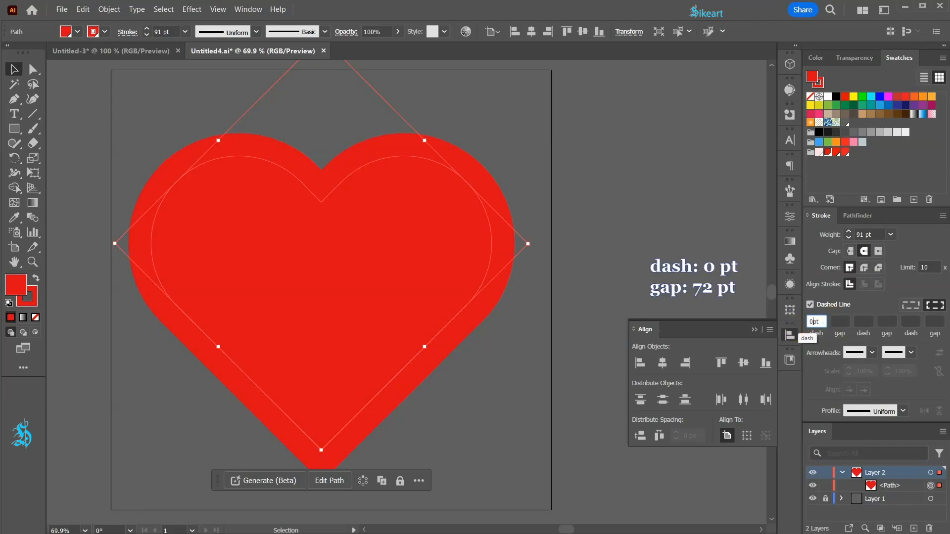
type("0")
left_click(839, 322)
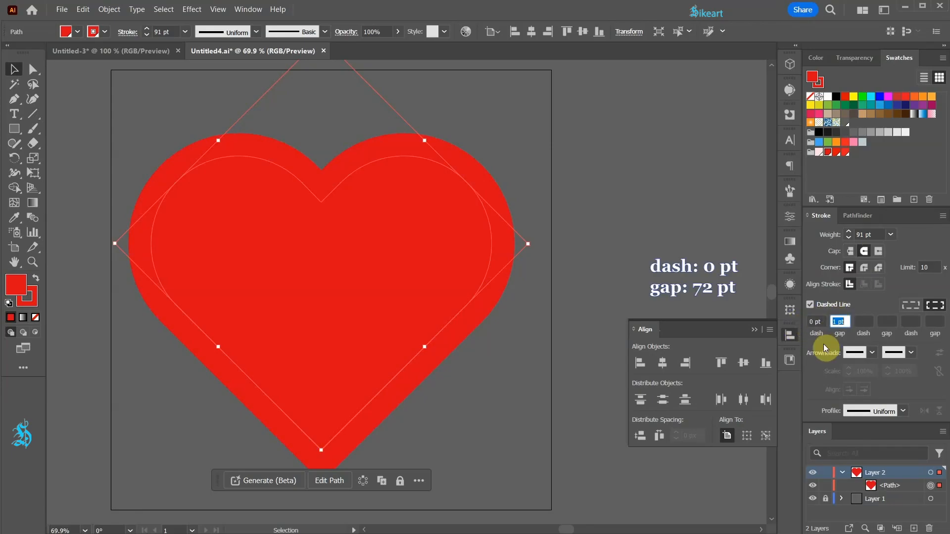
type("72")
key("Return")
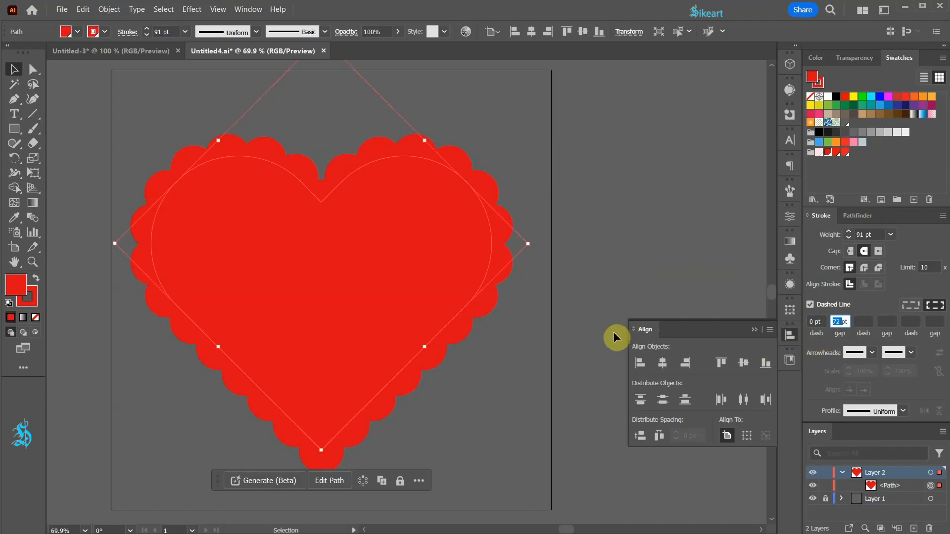
left_click(599, 304)
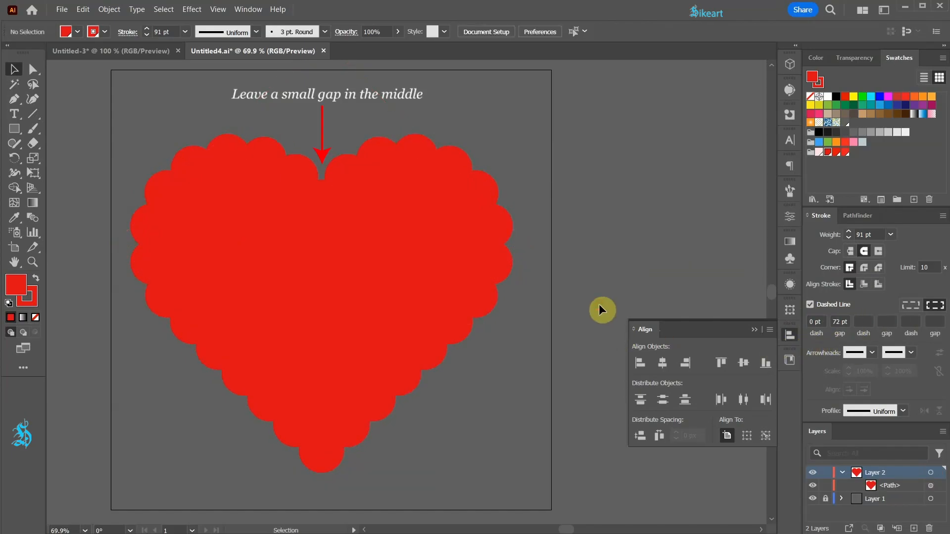
- Expand the dashed heart's appearance and its fill and stroke into plain editable shapes
key("ctrl+a")
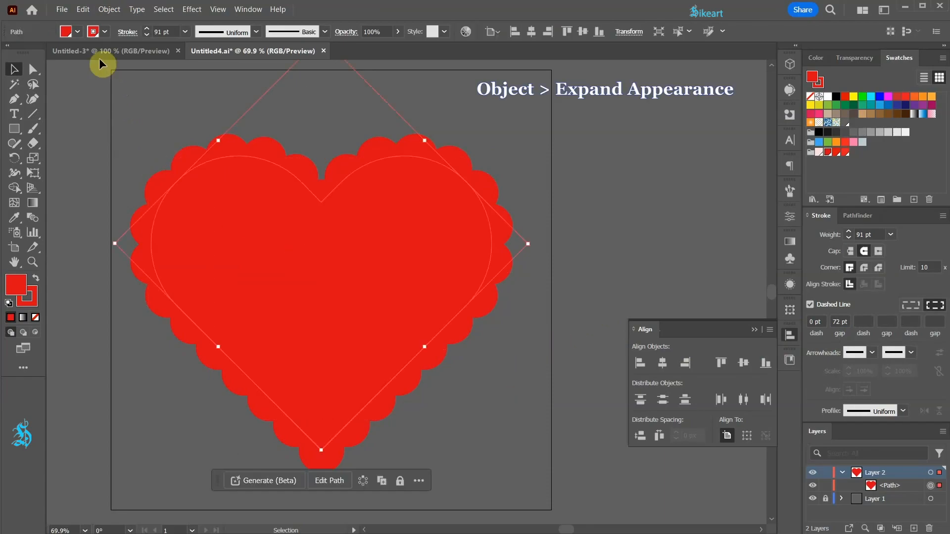
left_click(110, 10)
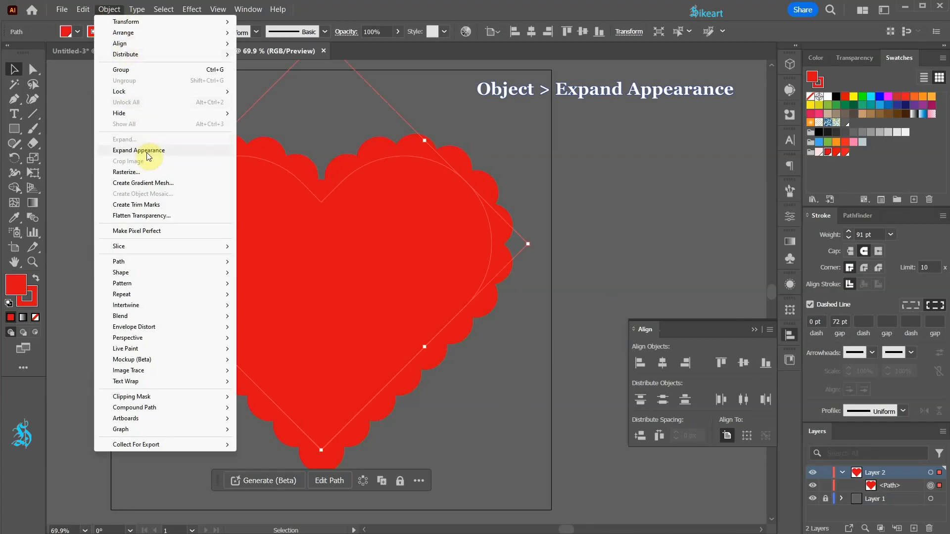
left_click(147, 151)
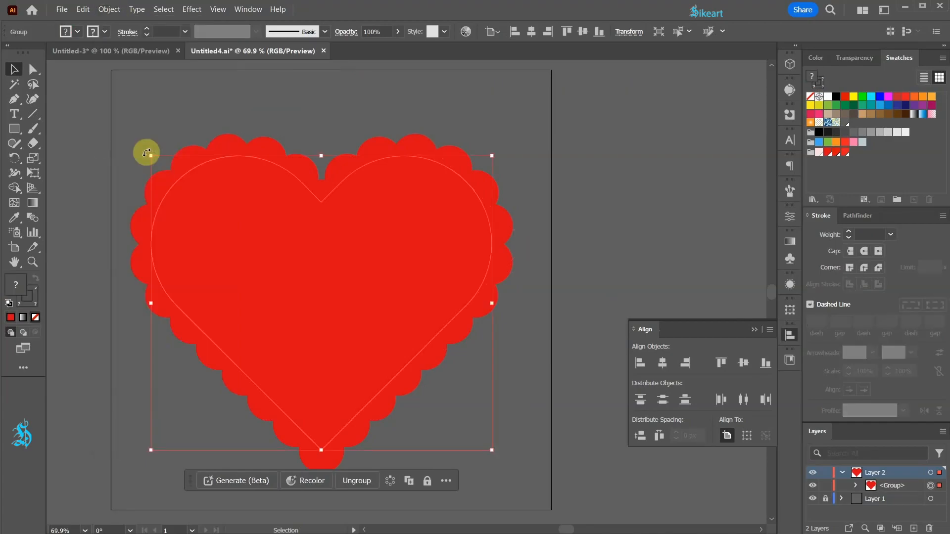
left_click(105, 10)
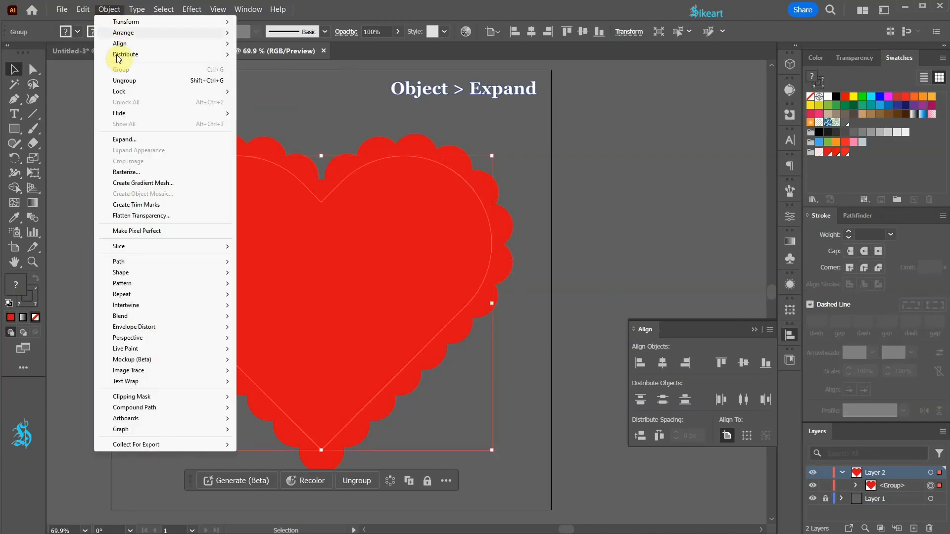
left_click(135, 140)
left_click(649, 224)
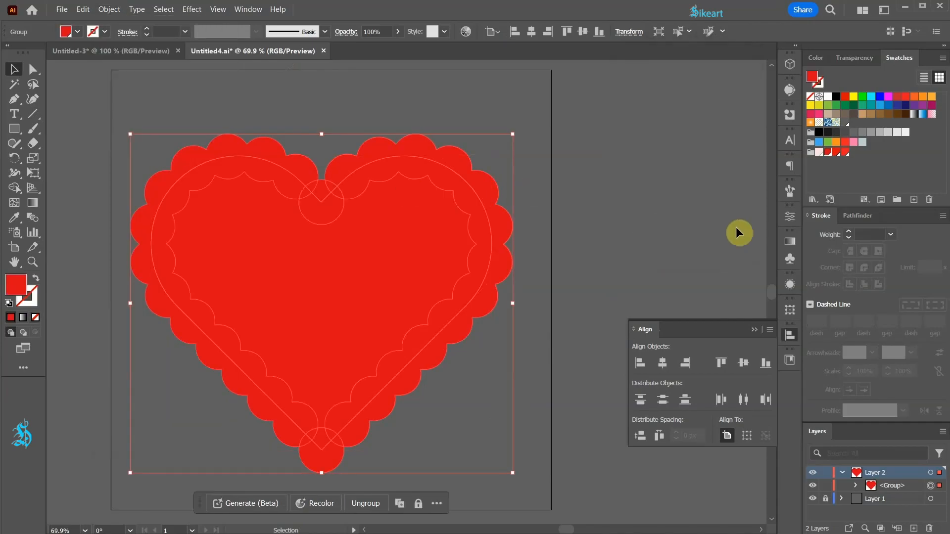
- Unite the expanded heart and its scalloped outline into one shape with Pathfinder
left_click(852, 217)
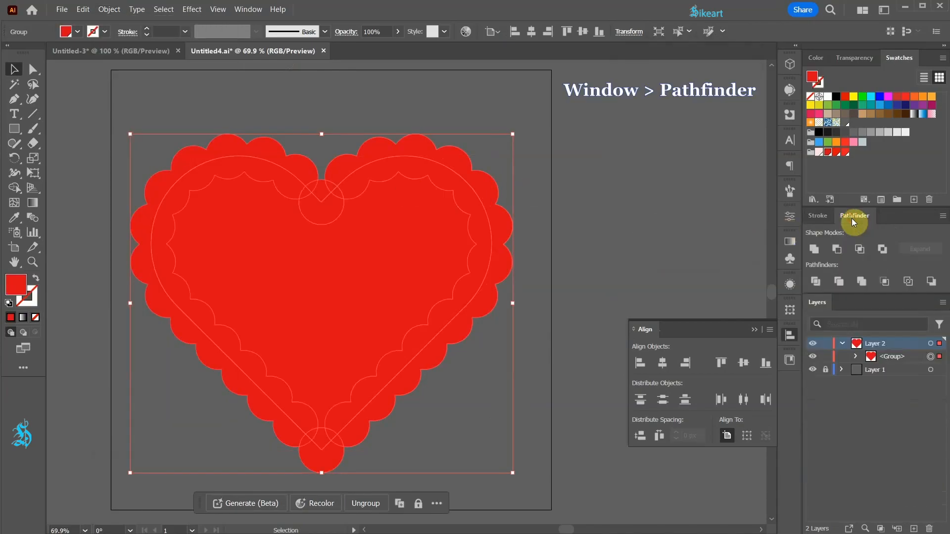
left_click(817, 248)
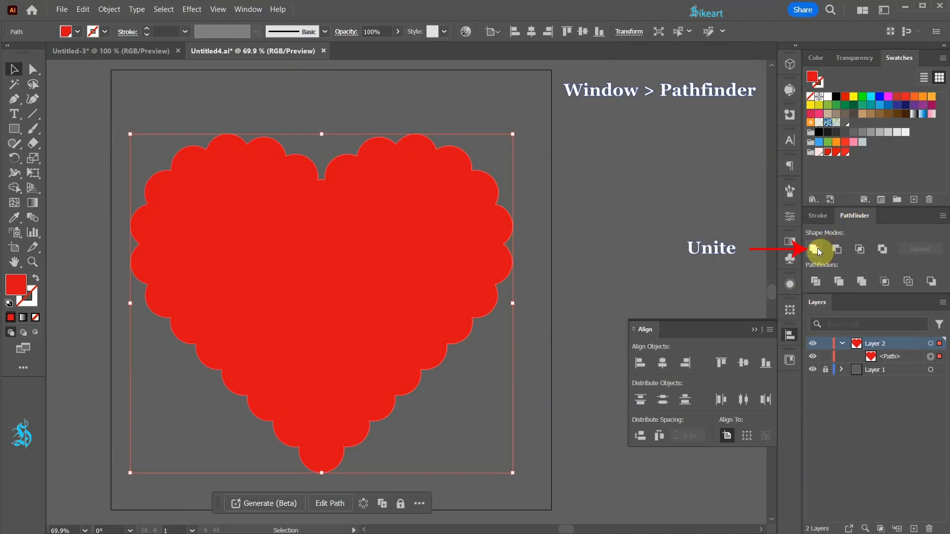
left_click(684, 246)
- Draw a #ffe3e3 square nearly filling the artboard and move the heart above it in the layer order
key("m")
left_click(818, 152)
key("m")
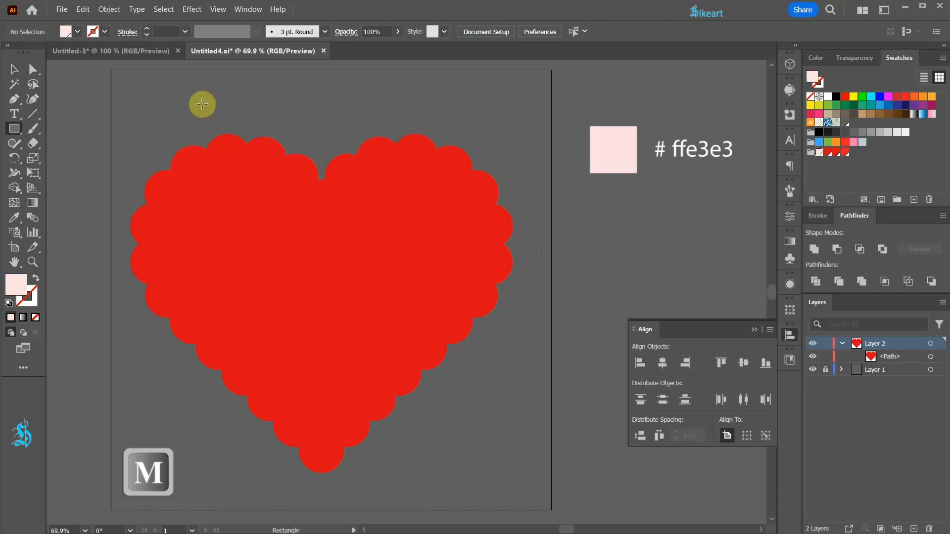
left_click_drag(121, 81, 542, 495)
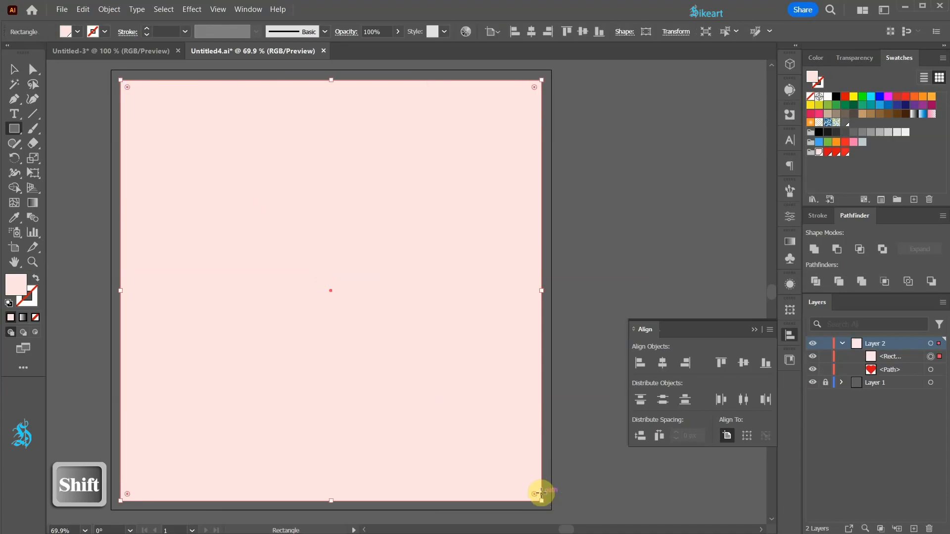
left_click_drag(881, 370, 888, 354)
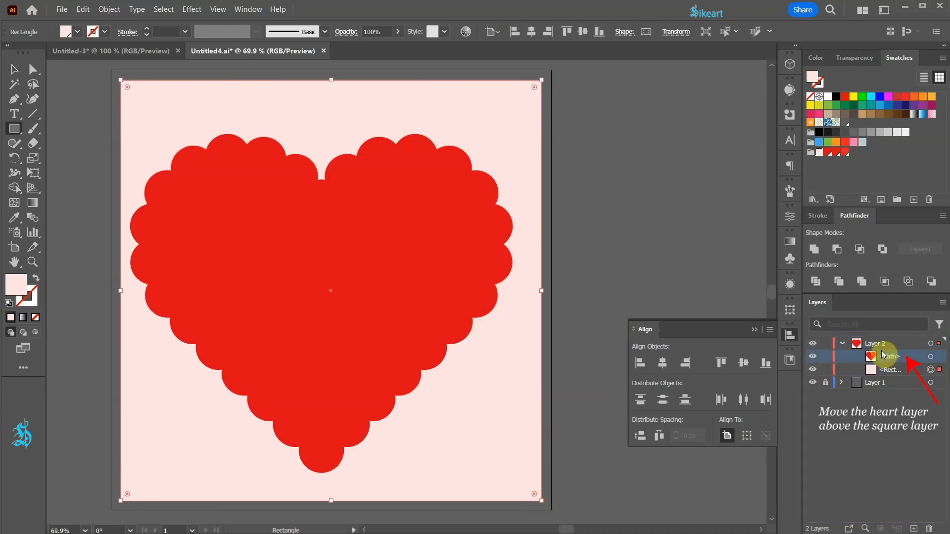
- Center the heart and the square on each other horizontally and vertically, aligning to the selection
key("v")
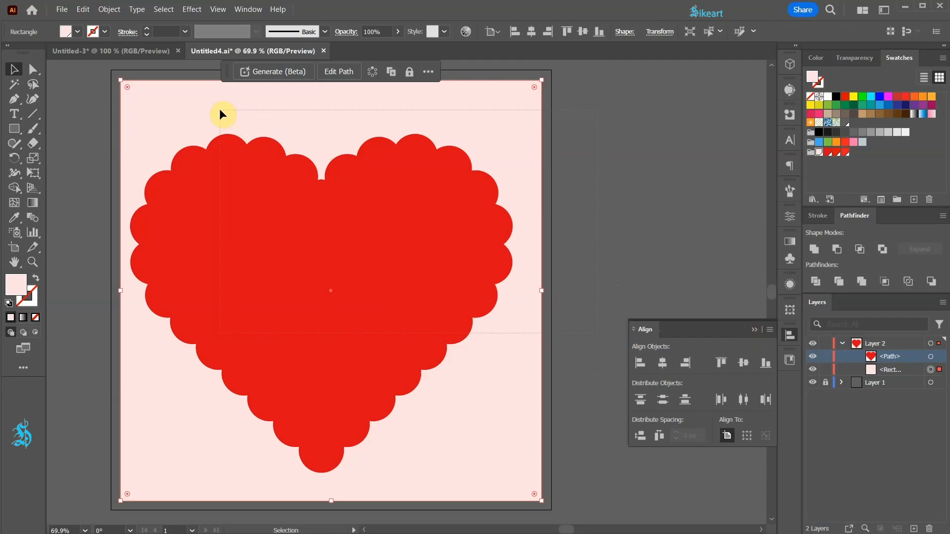
key("ctrl+a")
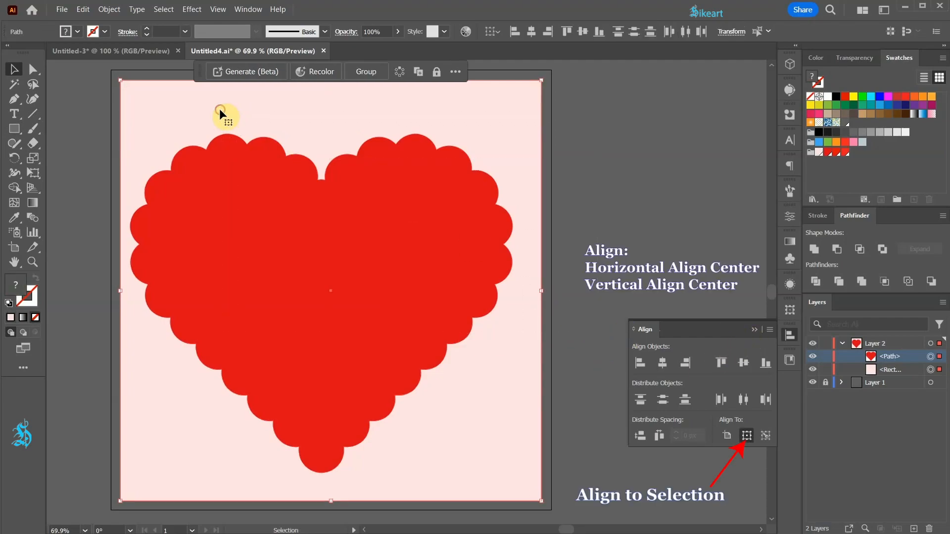
left_click(662, 363)
left_click(736, 368)
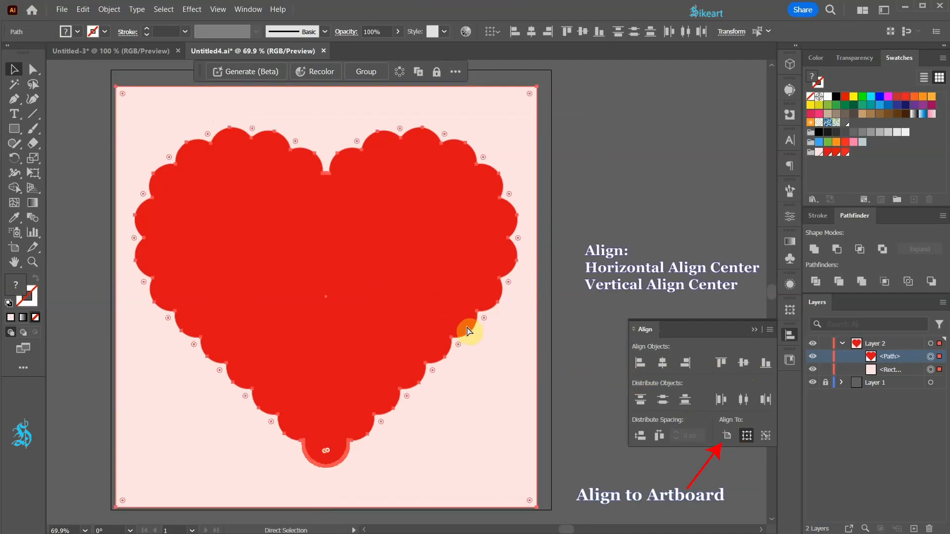
- Group the heart with the square and center the group on the artboard in both directions
key("ctrl+g")
left_click(665, 367)
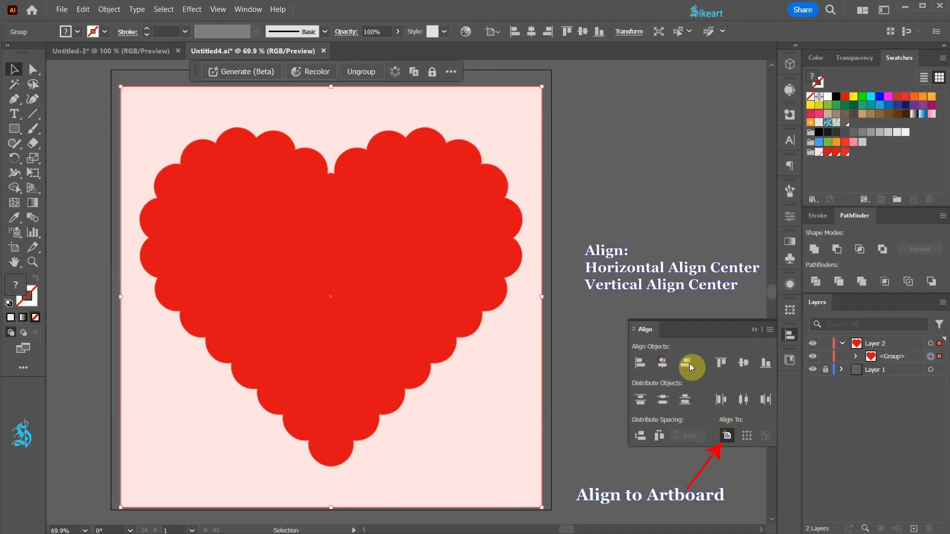
left_click(743, 363)
left_click(702, 324)
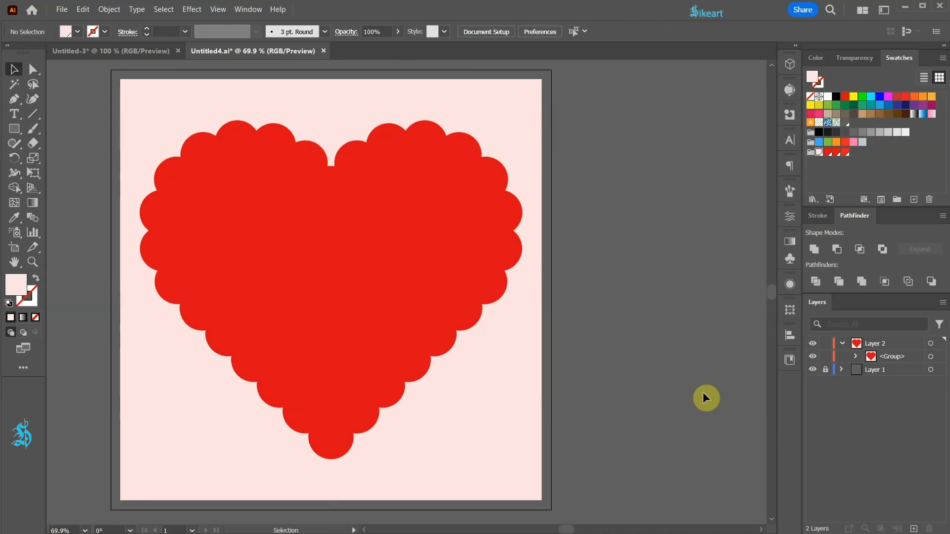
- Apply the 3D Inflate effect to the grouped heart and square with a depth of 686 px
left_click(454, 300)
key("ctrl+g")
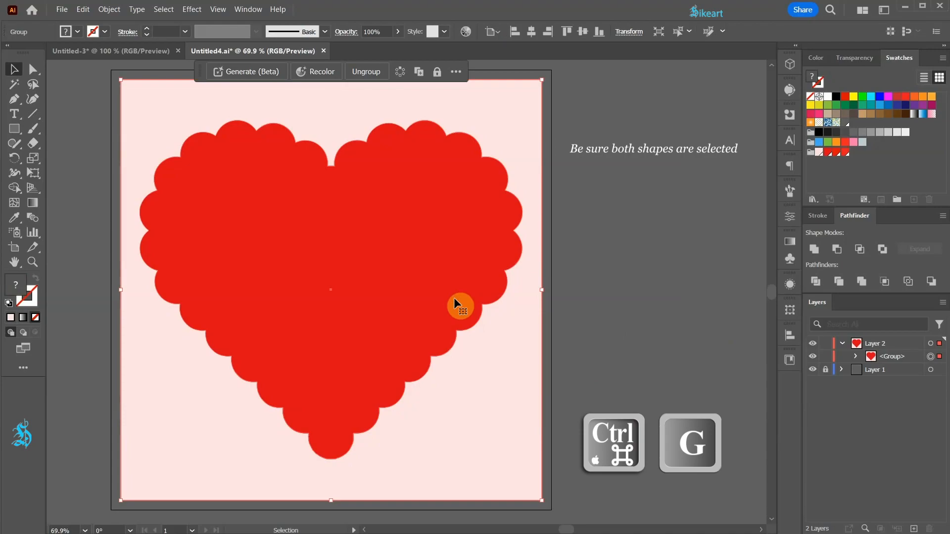
left_click(192, 9)
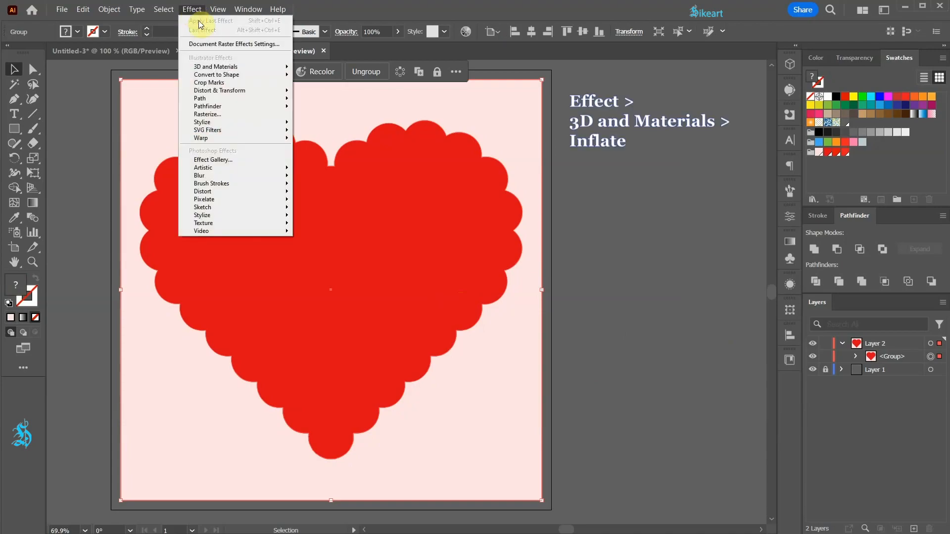
mouse_move(225, 66)
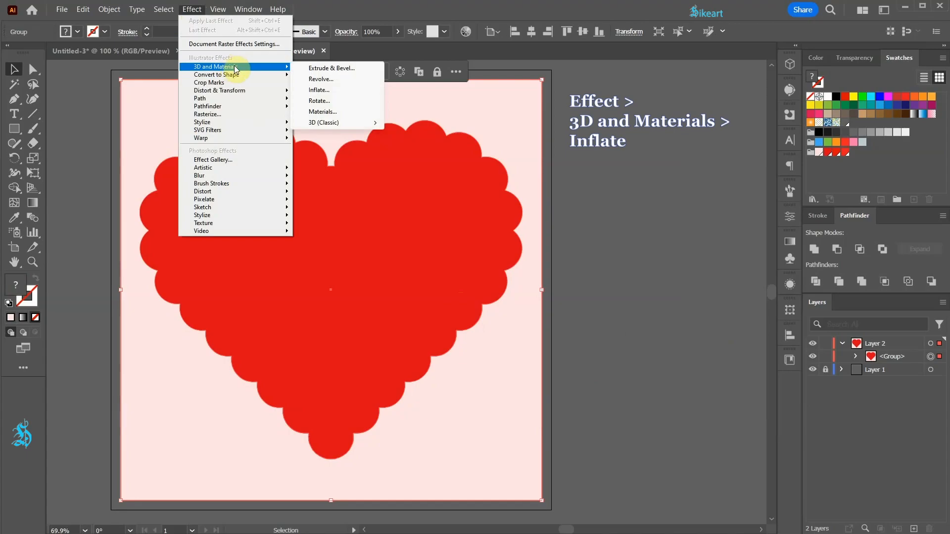
left_click(328, 91)
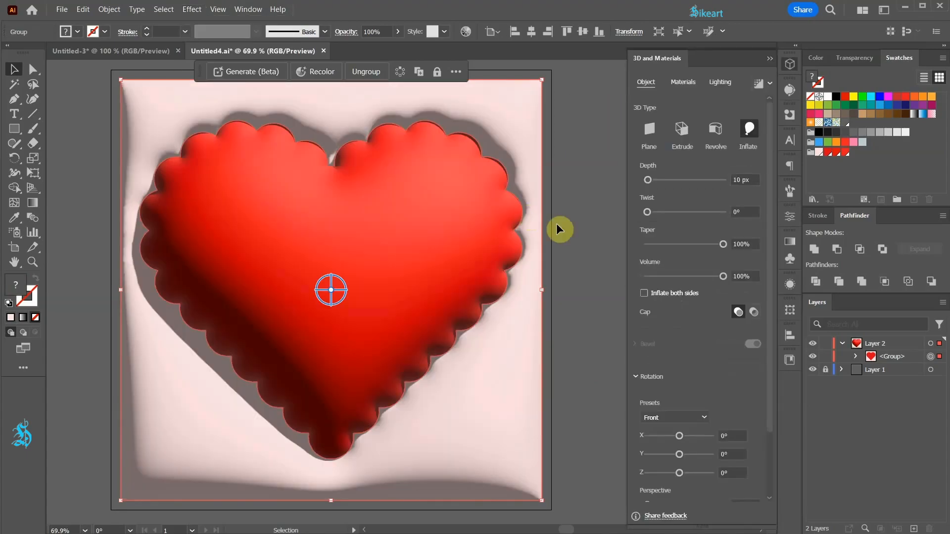
left_click_drag(649, 181, 673, 181)
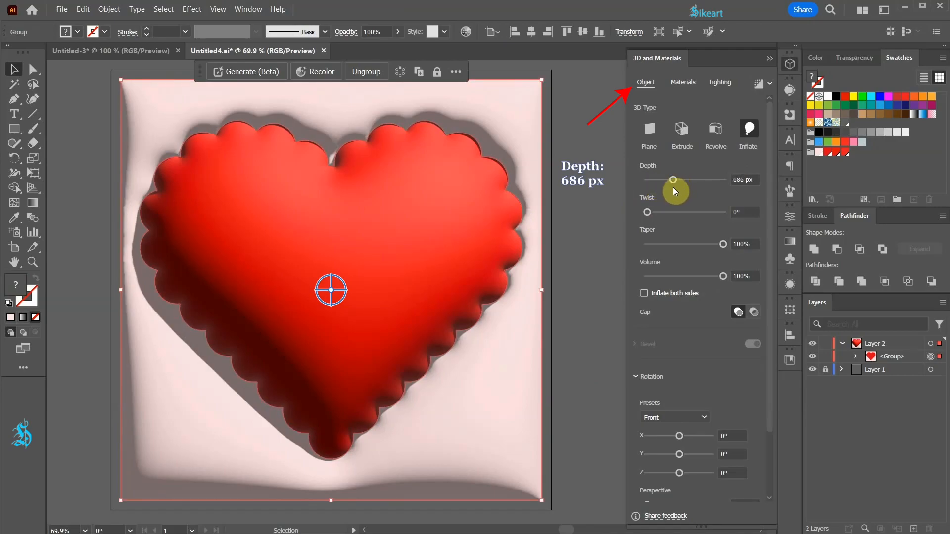
- Set the default 3D material's roughness to 0.16 and its metallic value to 0.23
left_click(685, 82)
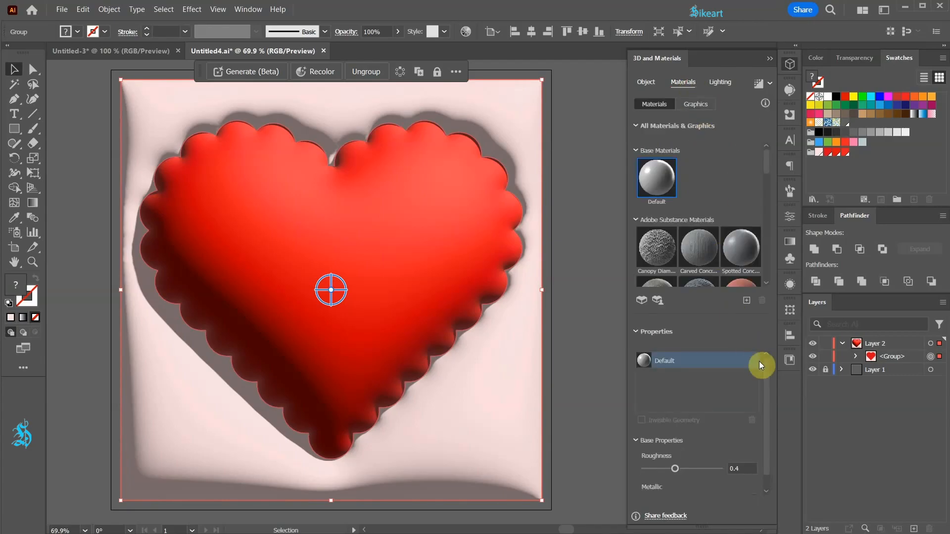
scroll(764, 374, "down", 1)
left_click_drag(674, 453, 675, 452)
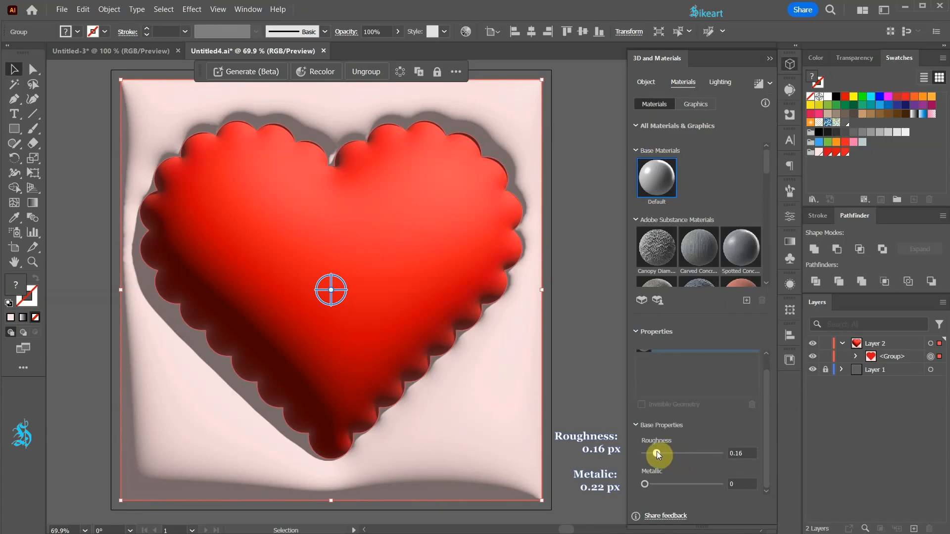
left_click_drag(645, 483, 663, 482)
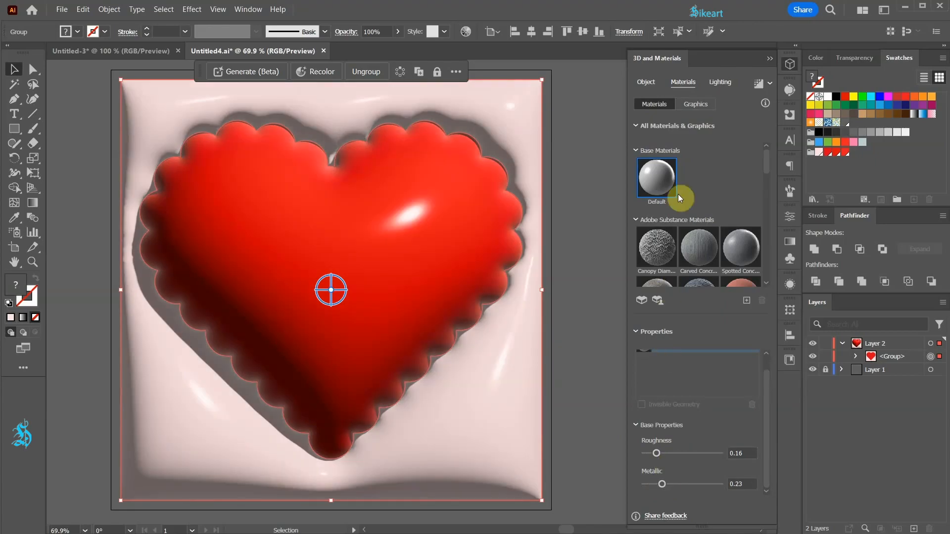
- Move the light to 131.257° rotation and 66.48° height, and render with ray tracing at high quality
left_click(721, 83)
left_click_drag(714, 194, 705, 200)
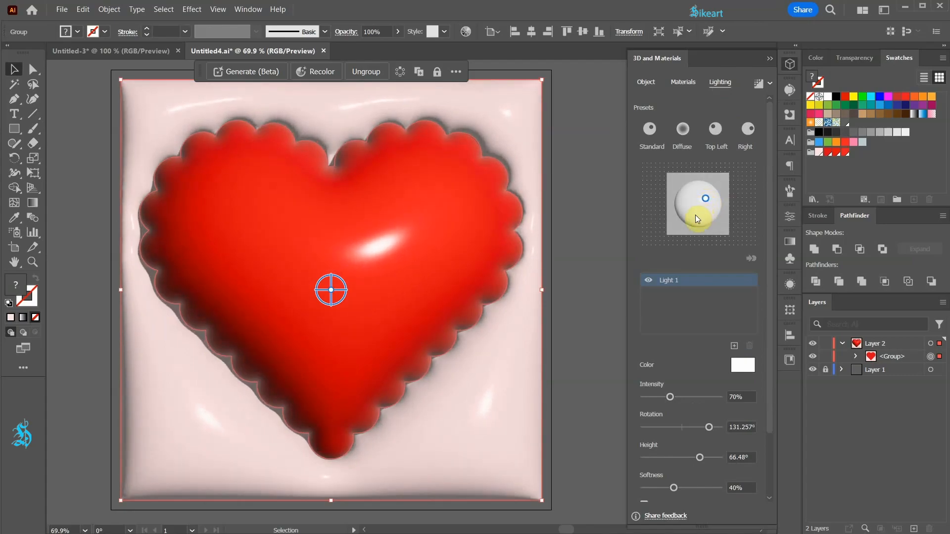
left_click(769, 84)
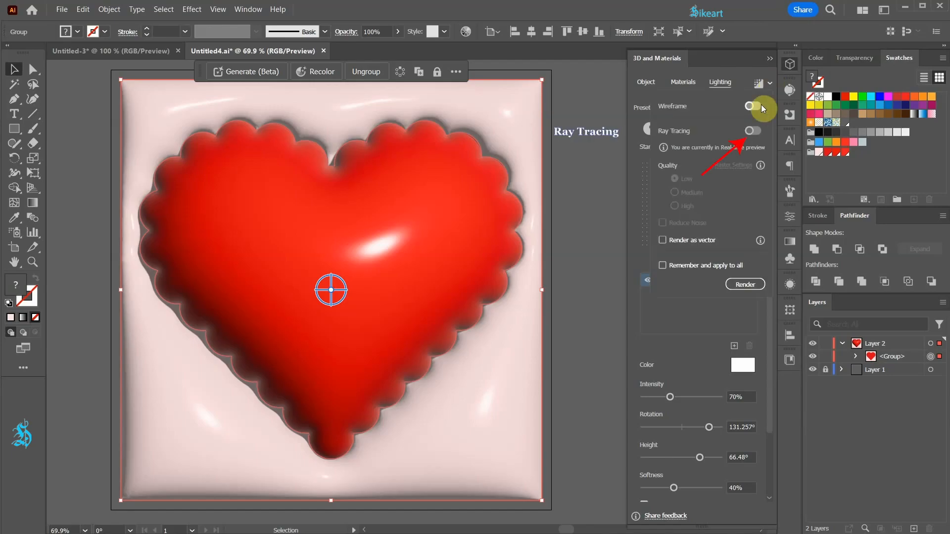
left_click(755, 133)
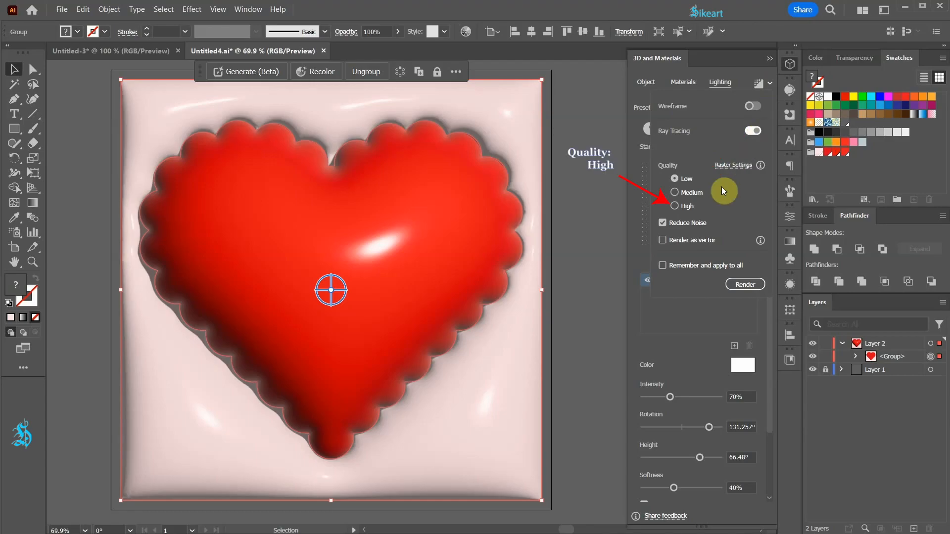
left_click(676, 205)
left_click(746, 285)
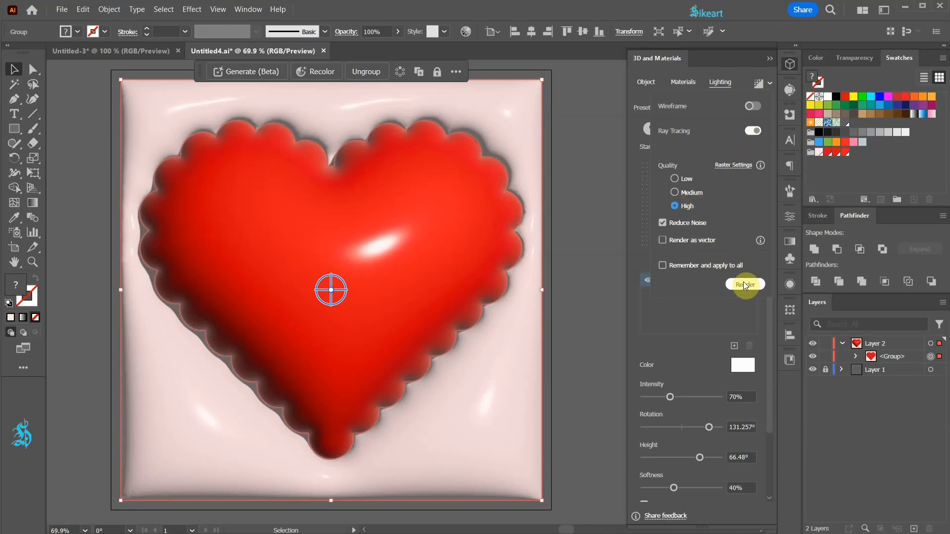
left_click(601, 390)
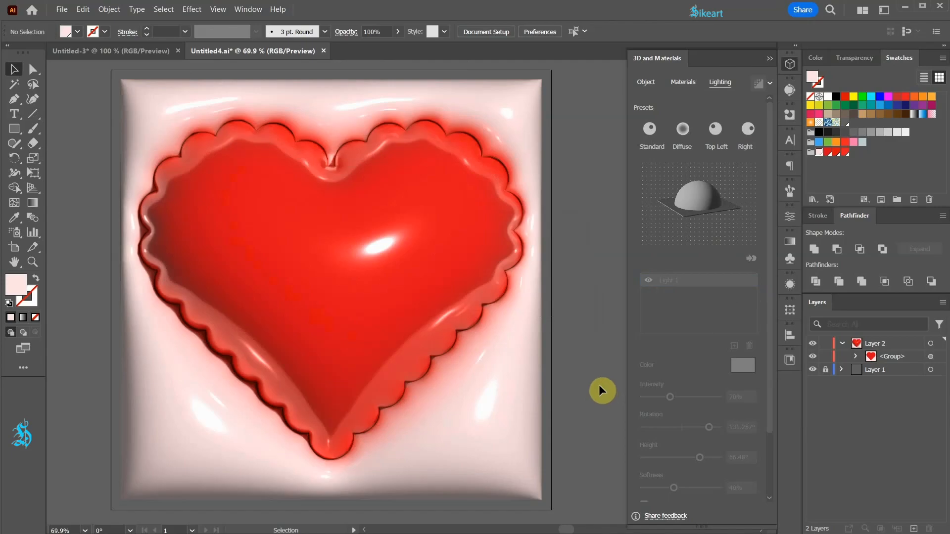
- Reduce the inflated heart group's volume to 47%
left_click(418, 347)
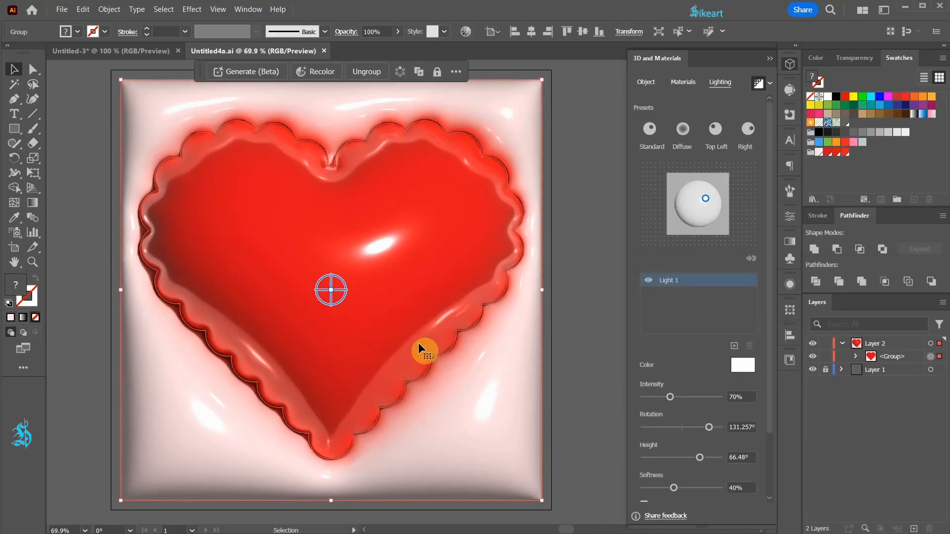
left_click(651, 83)
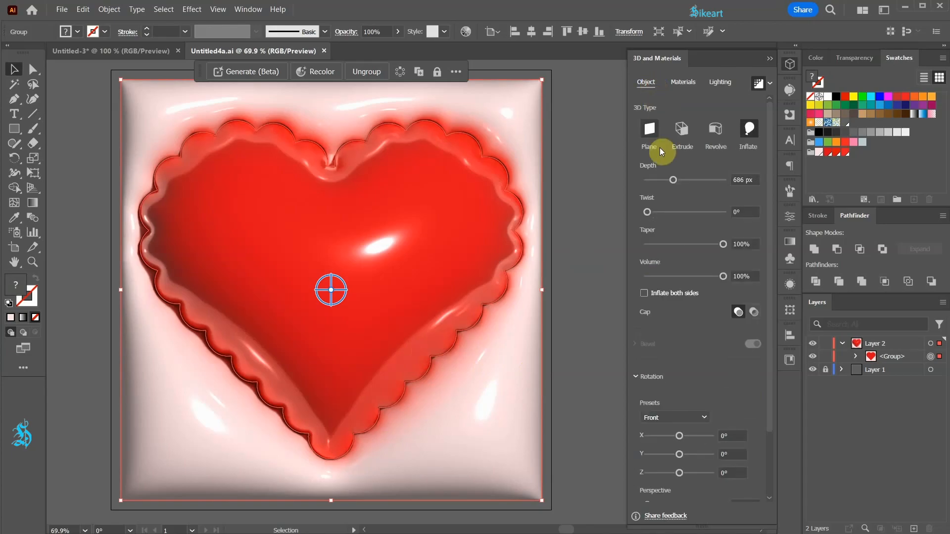
left_click_drag(722, 277, 683, 276)
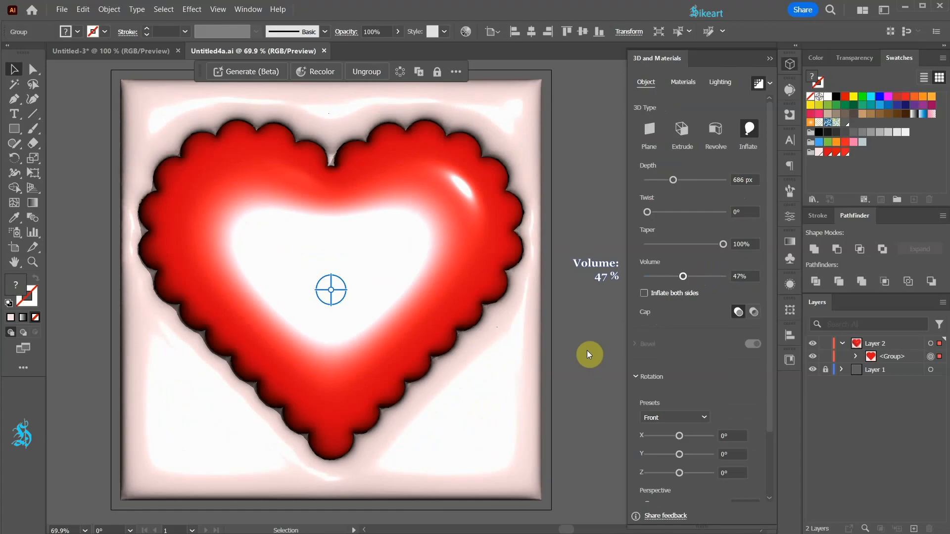
left_click(605, 347)
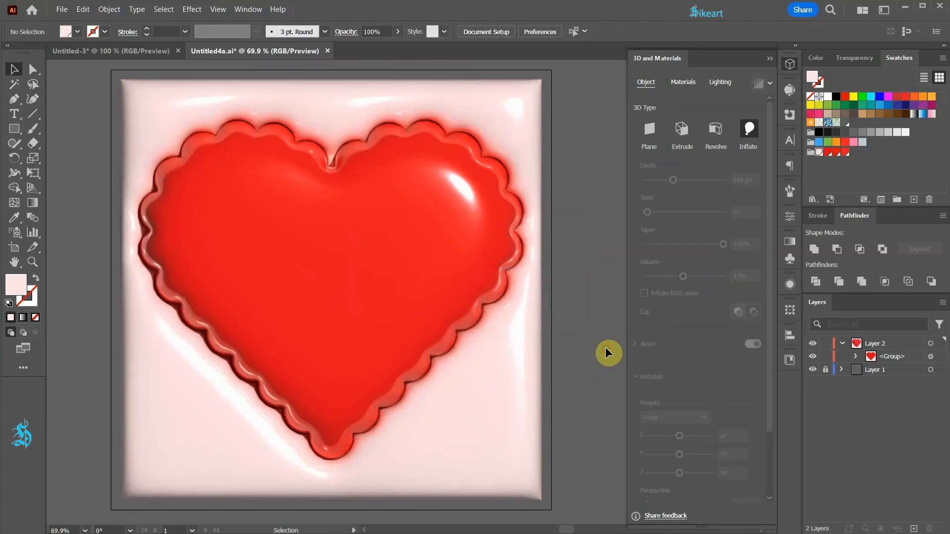